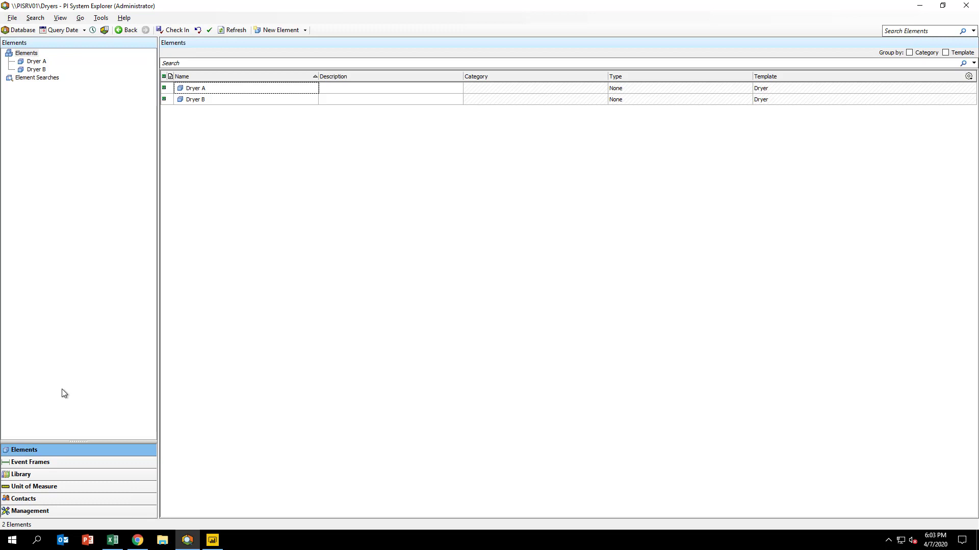
Step: In the Dryers library, open the Regeneration Time Notification event frame template
left_click(39, 475)
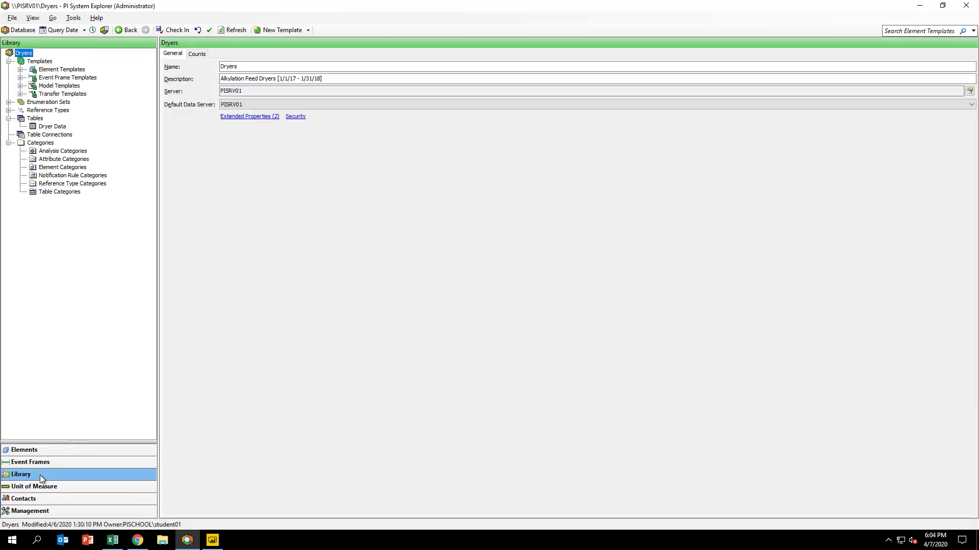
left_click(20, 78)
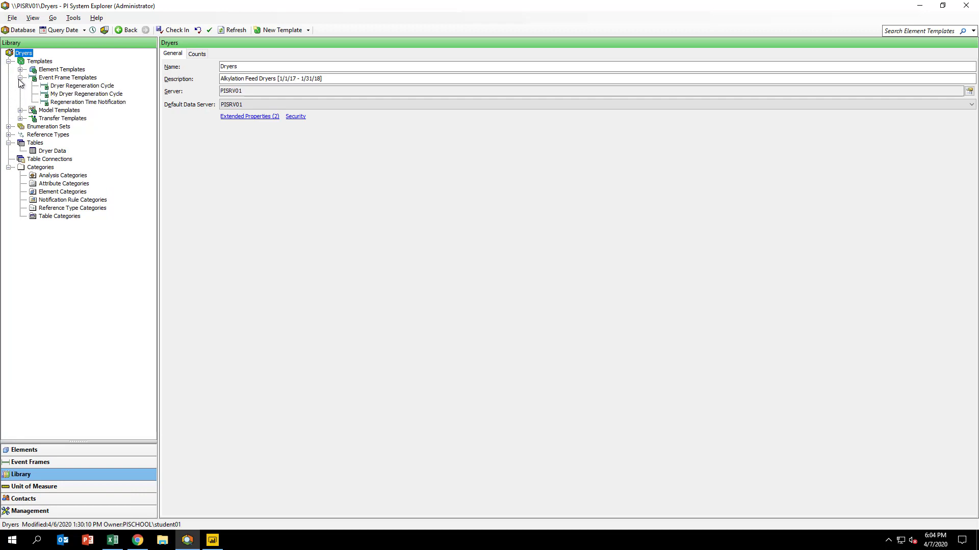
left_click(101, 105)
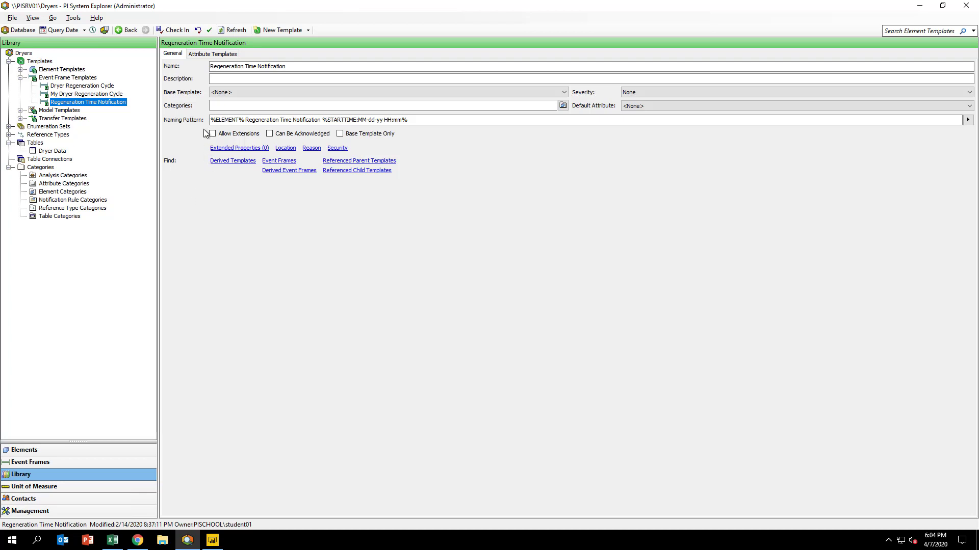
Step: Show the template's attribute templates, widening the Name column so Last Drying Cycle Start time is readable
left_click(209, 54)
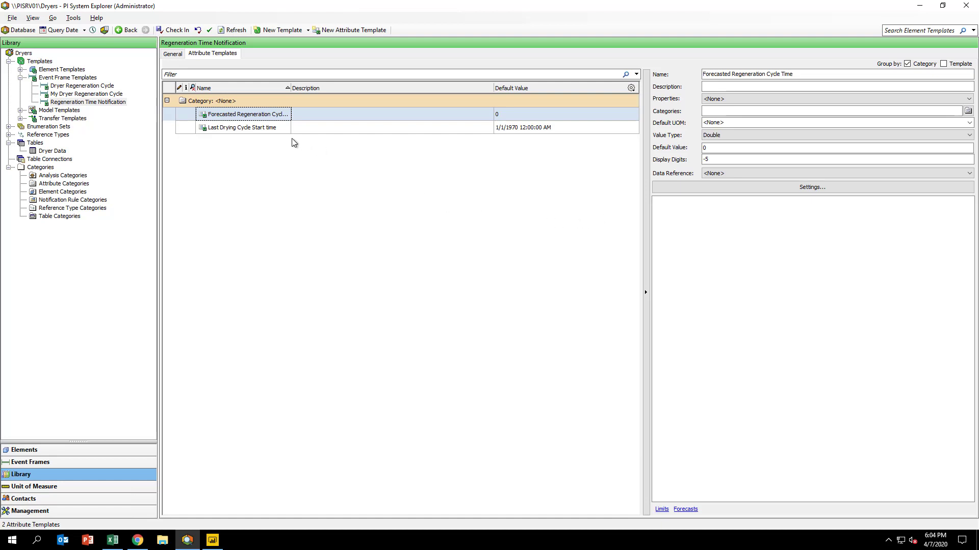
left_click(273, 133)
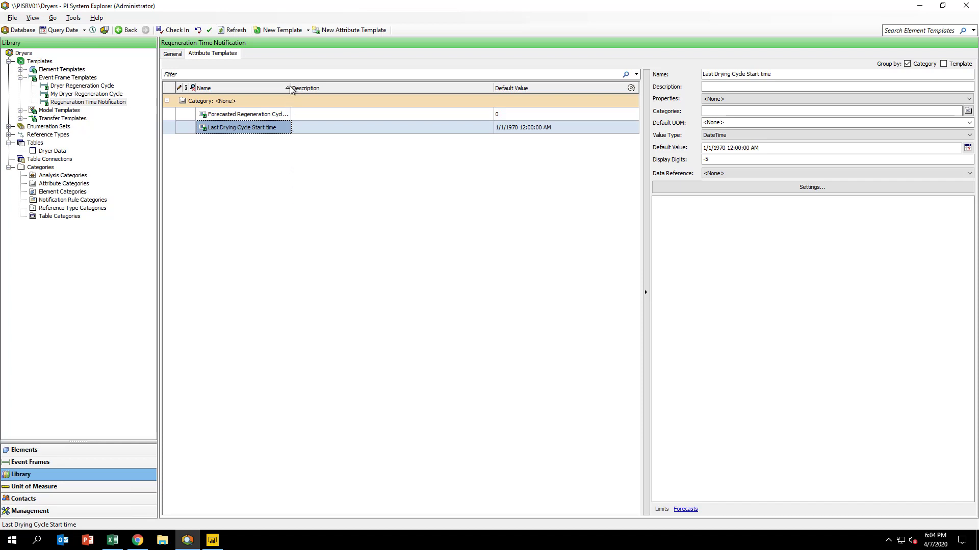
left_click_drag(291, 90, 323, 89)
left_click(321, 162)
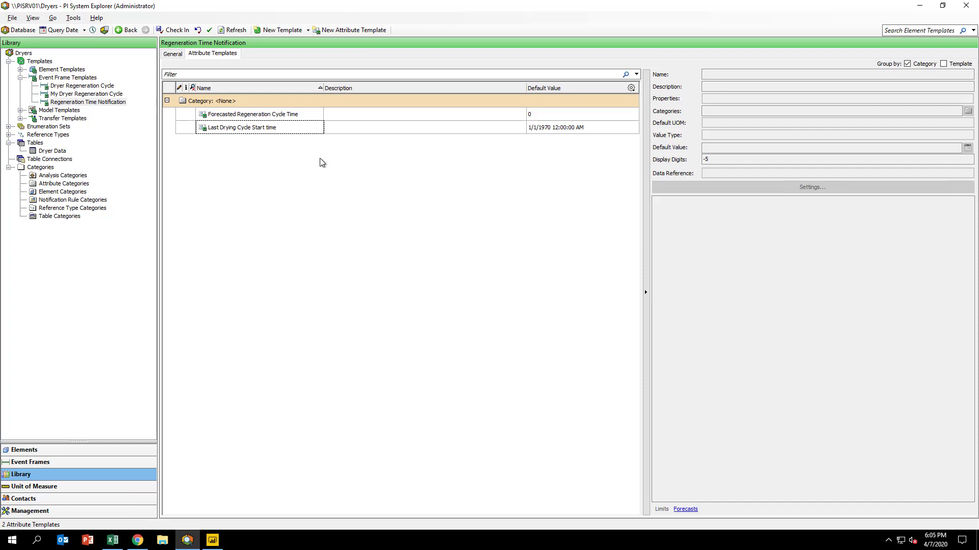
Step: Create a new analysis template on the Dryer element template named 'My Dryer Notification'
left_click(20, 70)
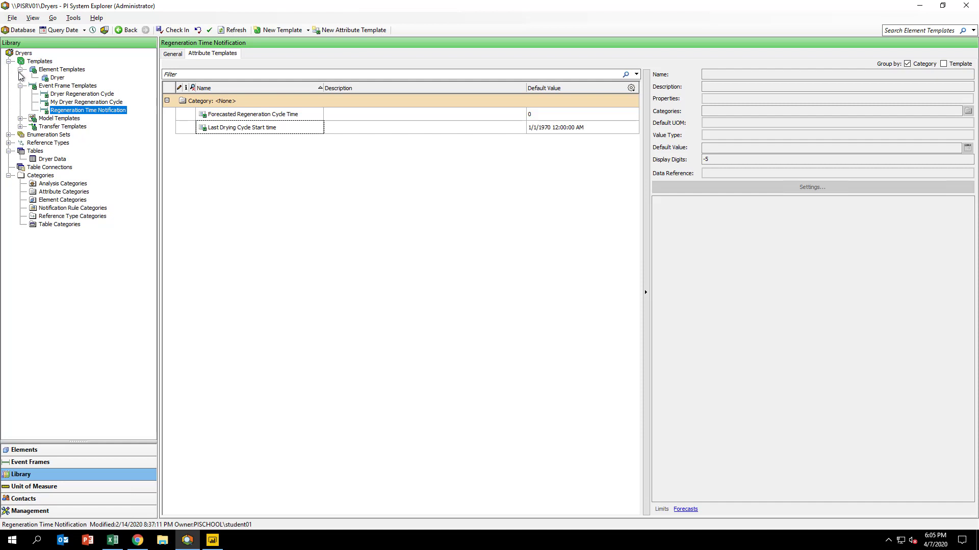
left_click(53, 79)
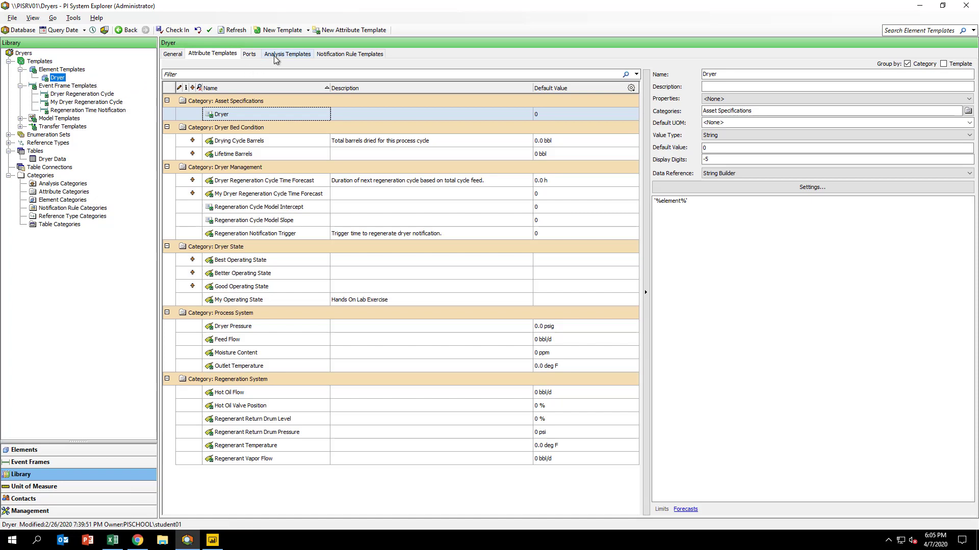
left_click(273, 55)
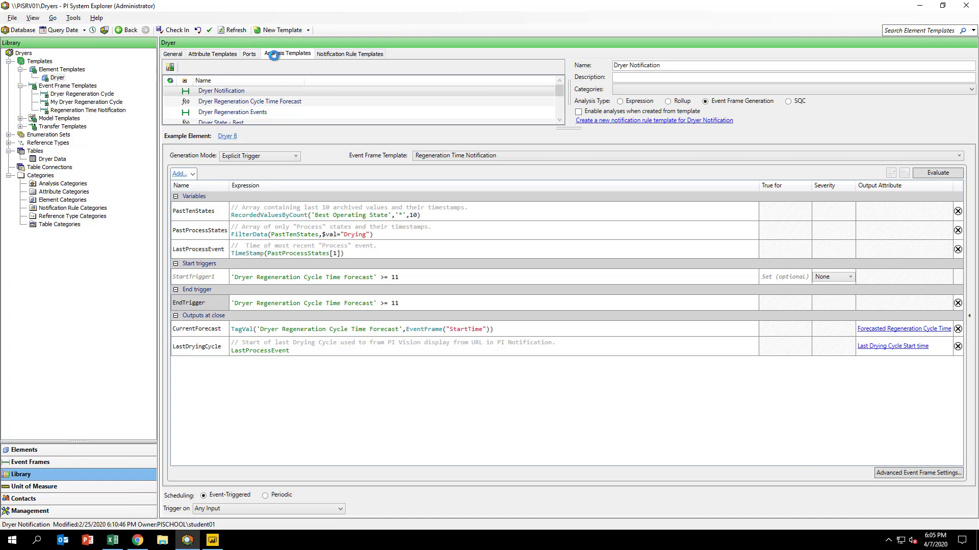
left_click(172, 69)
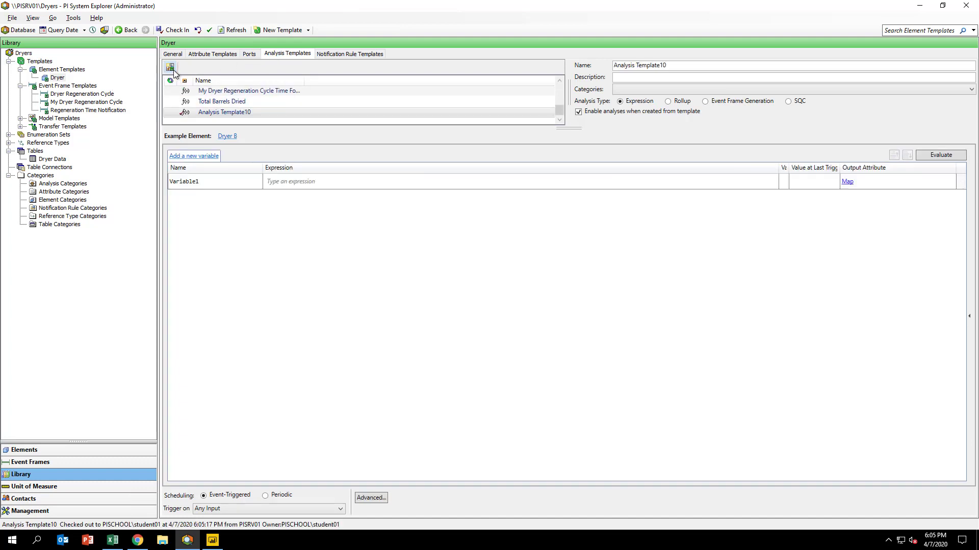
left_click(687, 67)
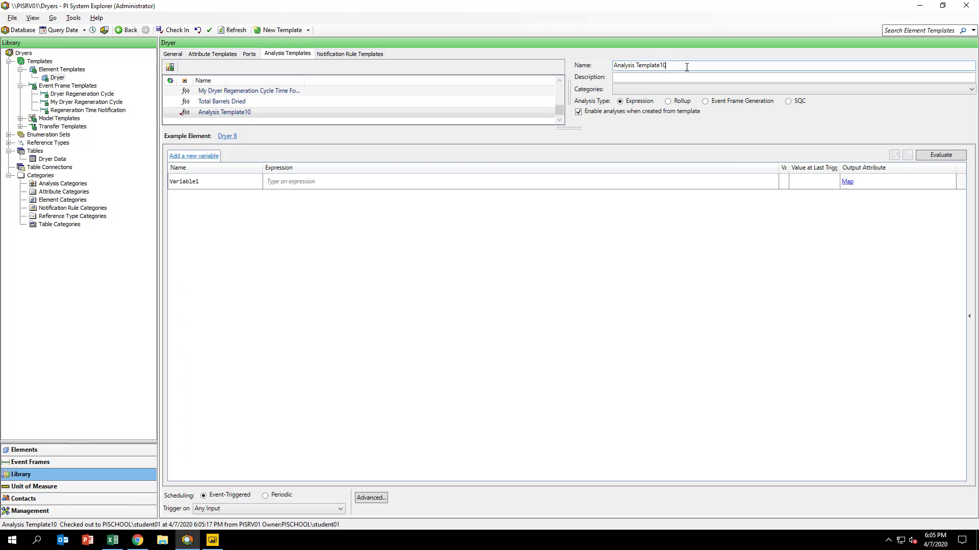
left_click_drag(687, 67, 551, 68)
type("My ")
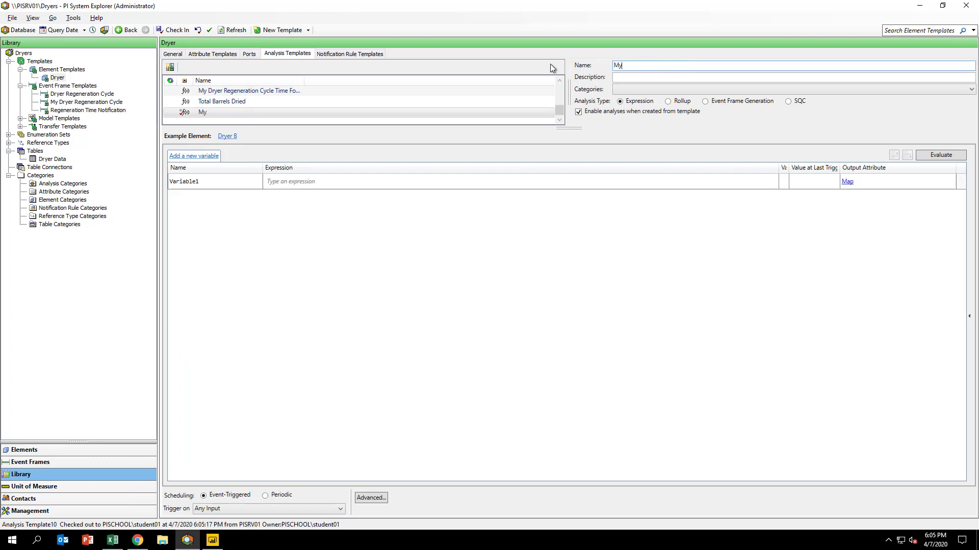
type("Dryer Notification")
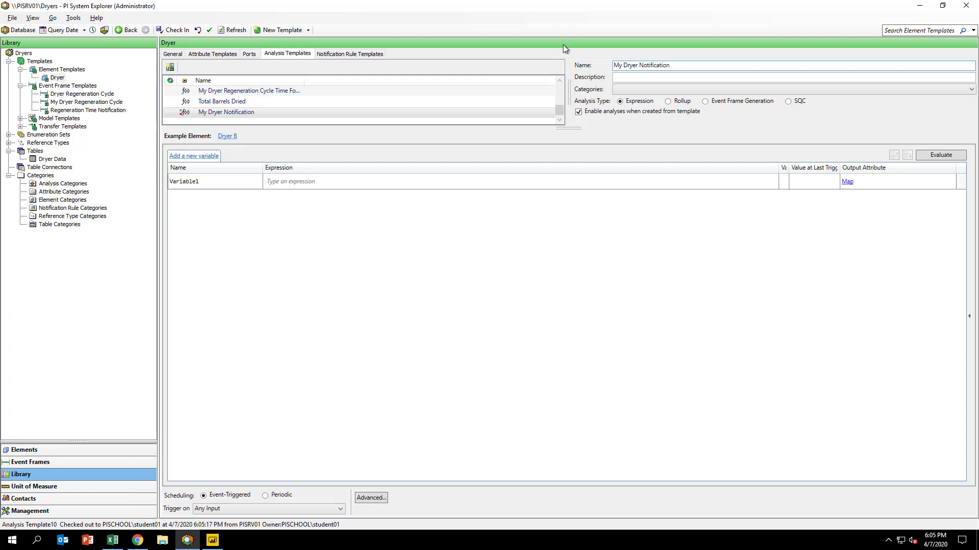
Step: Set Event Frame Generation with the Regeneration Time Notification template and Dryer A as example element
left_click(719, 101)
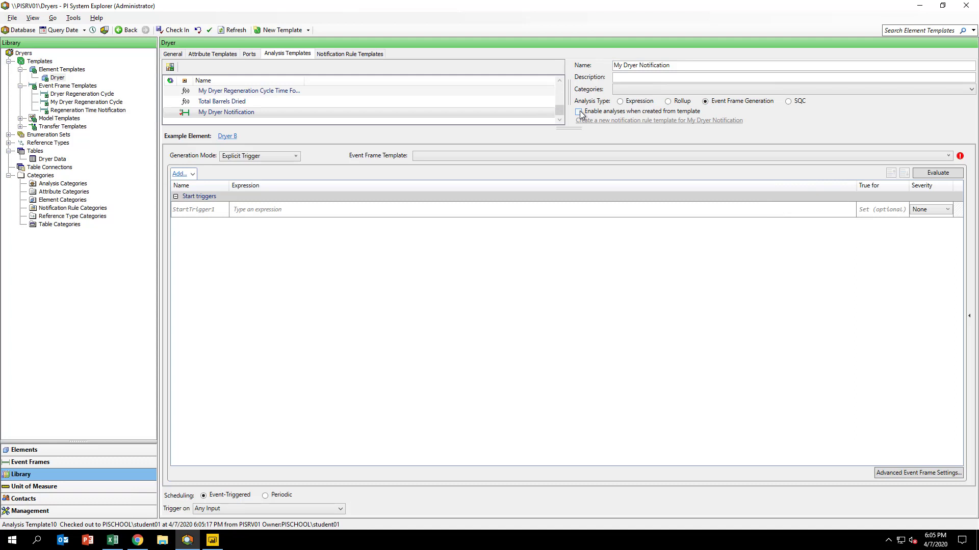
left_click(549, 154)
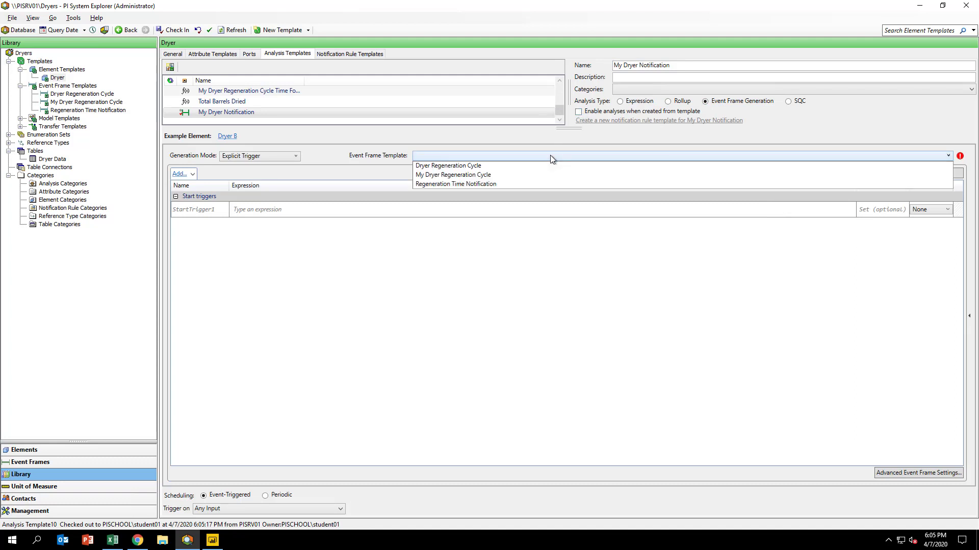
left_click(522, 184)
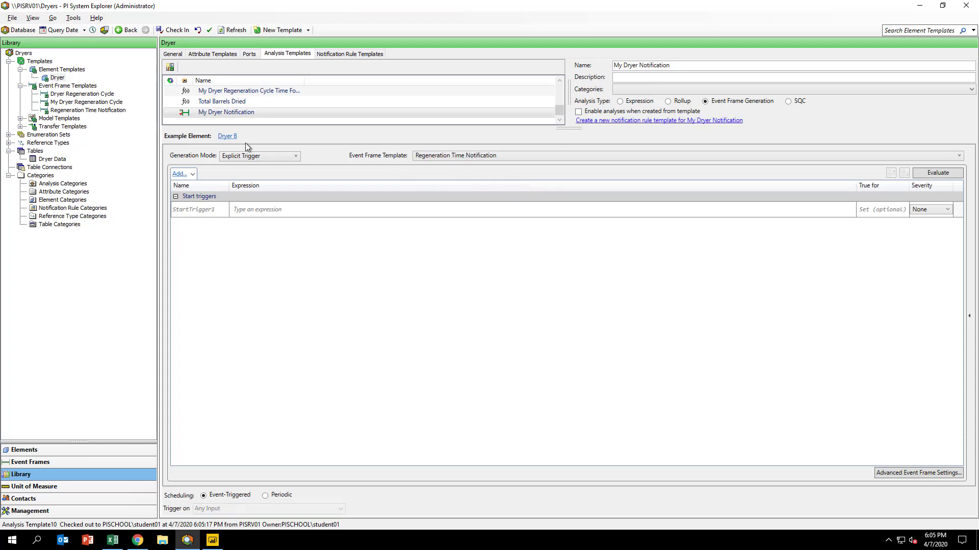
left_click(234, 141)
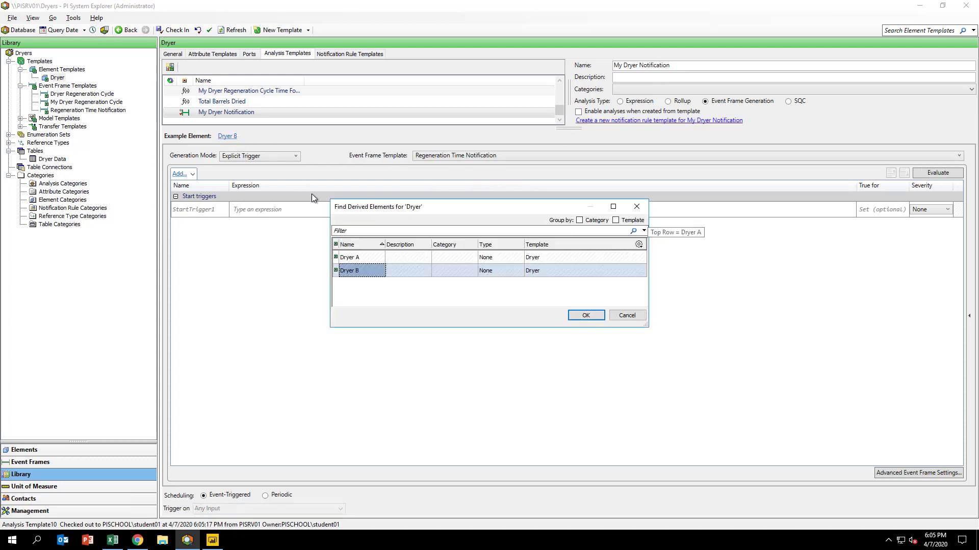
left_click(352, 257)
left_click(587, 316)
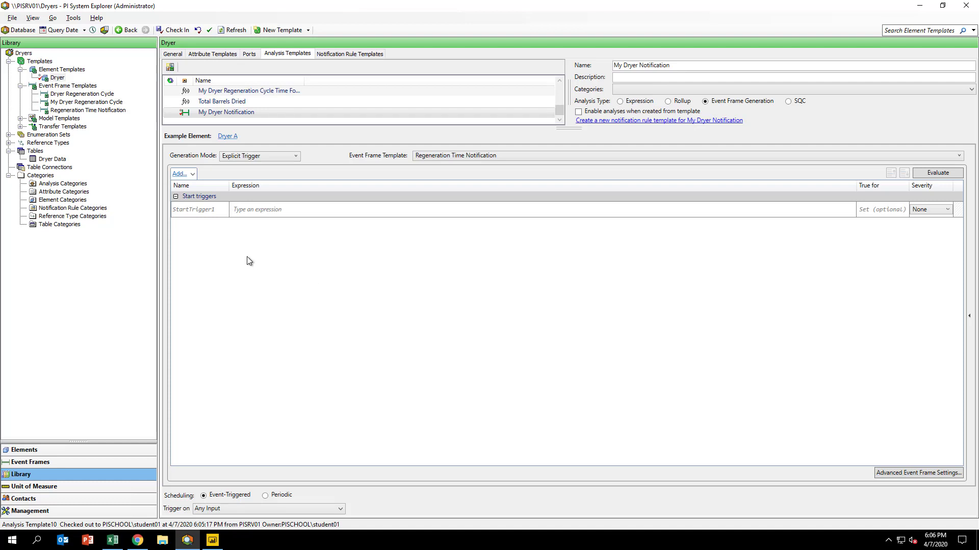
Step: Add variable PastTenStates = RecordedValuesByCount('Best Operating State','*',10) and evaluate the analysis
left_click(194, 175)
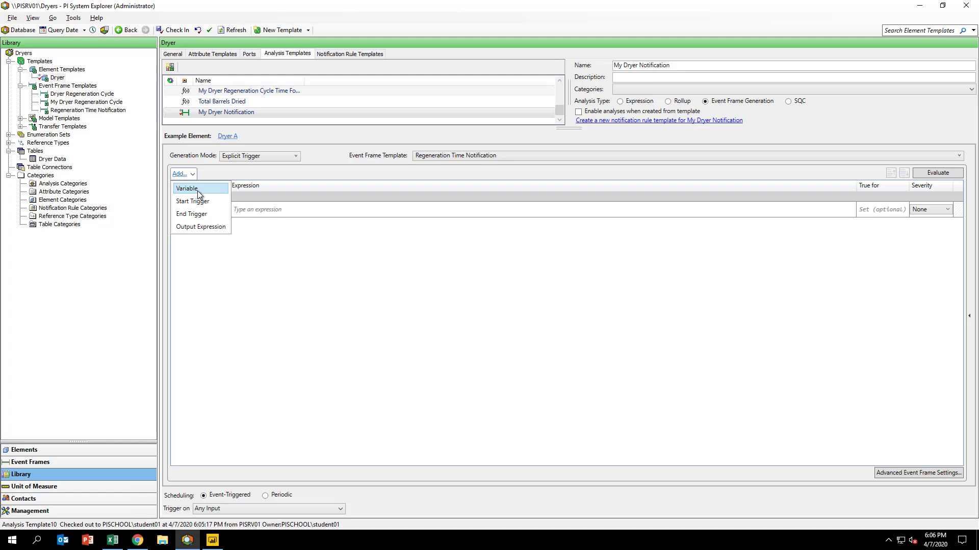
left_click(198, 189)
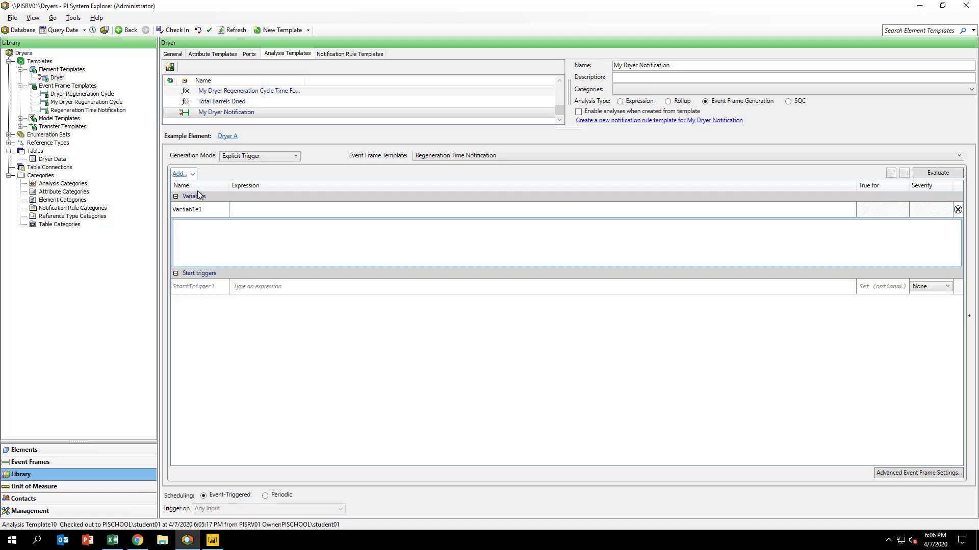
left_click(205, 211)
type("Pa")
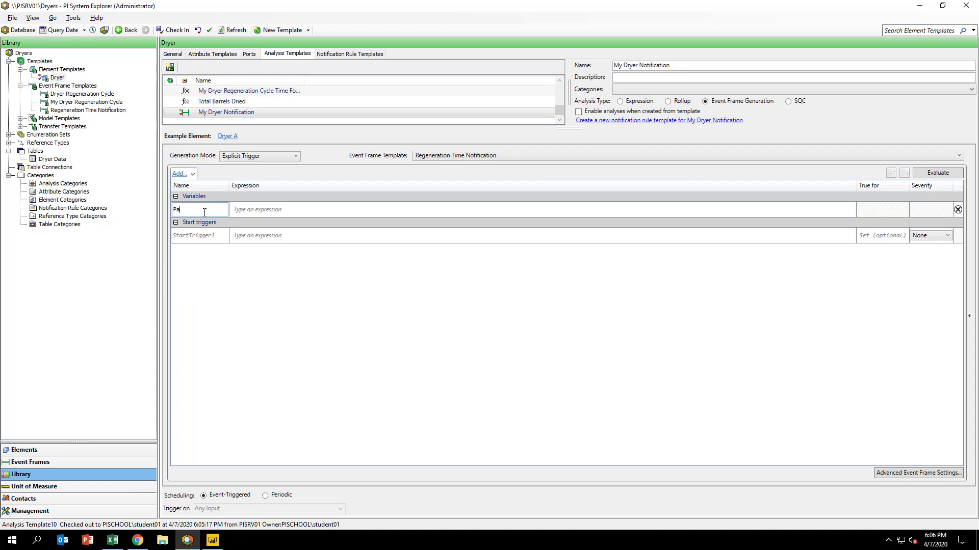
type("stTenStates")
key("Return")
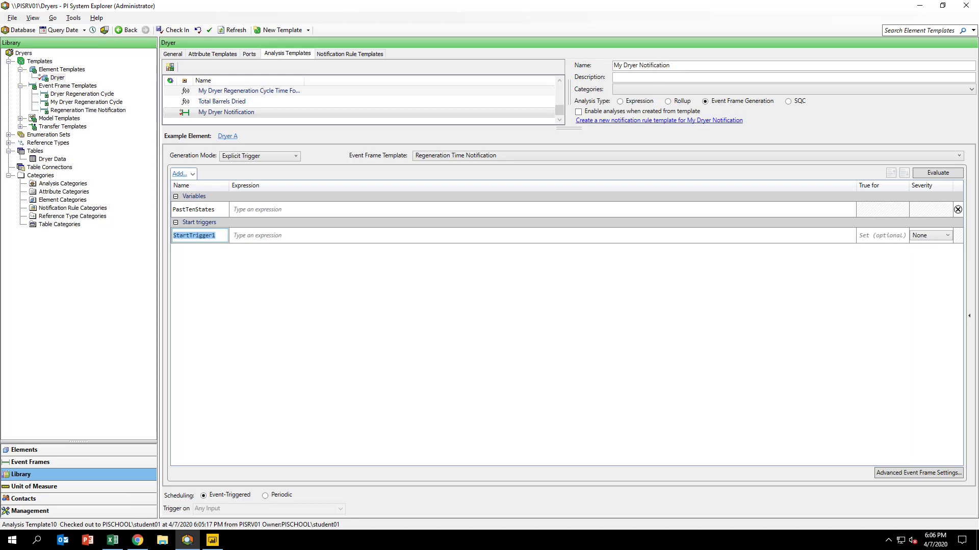
left_click(253, 212)
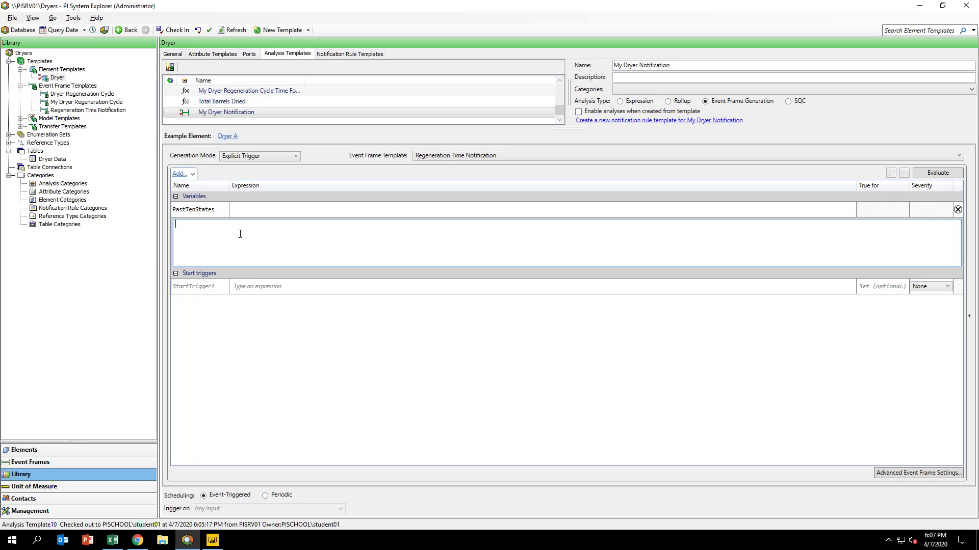
type("RecordedValuesByCount('Best Operating State','*',10)")
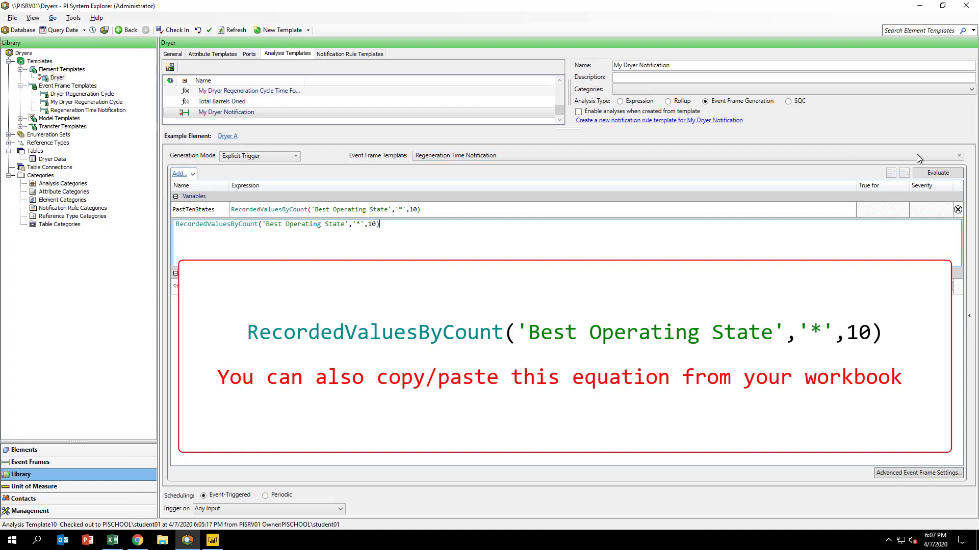
left_click(938, 174)
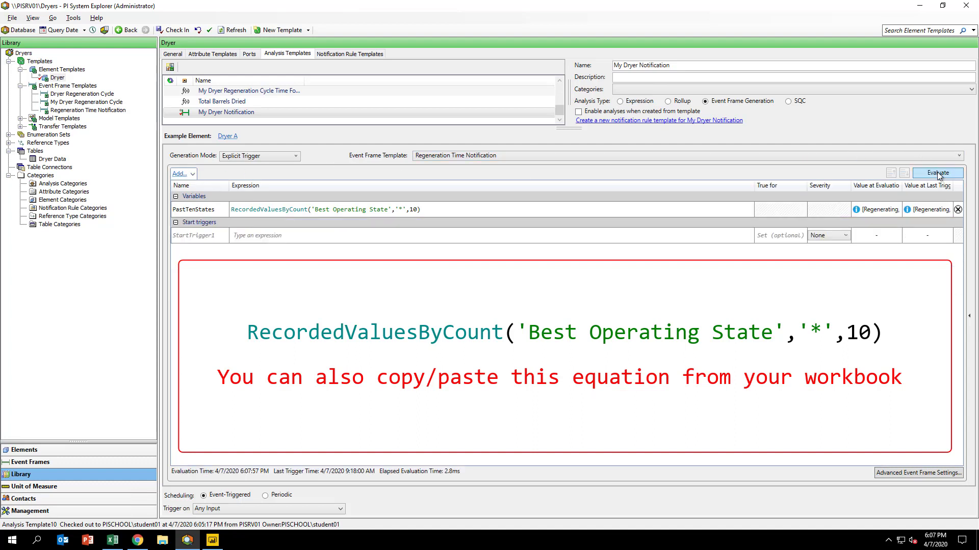
mouse_move(856, 211)
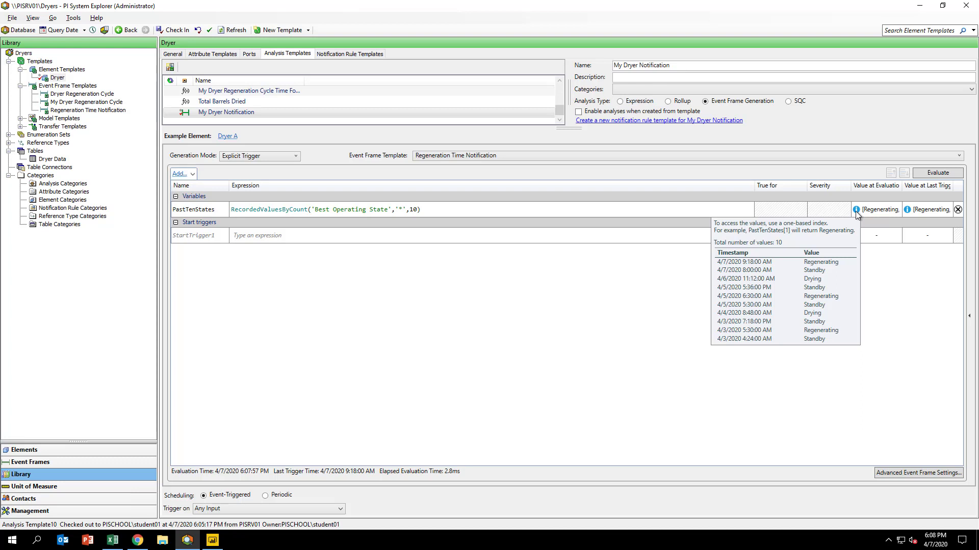
Step: Add variable PastDryingStates with expression FilterData(PastTenStates,$val="Drying")
left_click(192, 174)
left_click(189, 188)
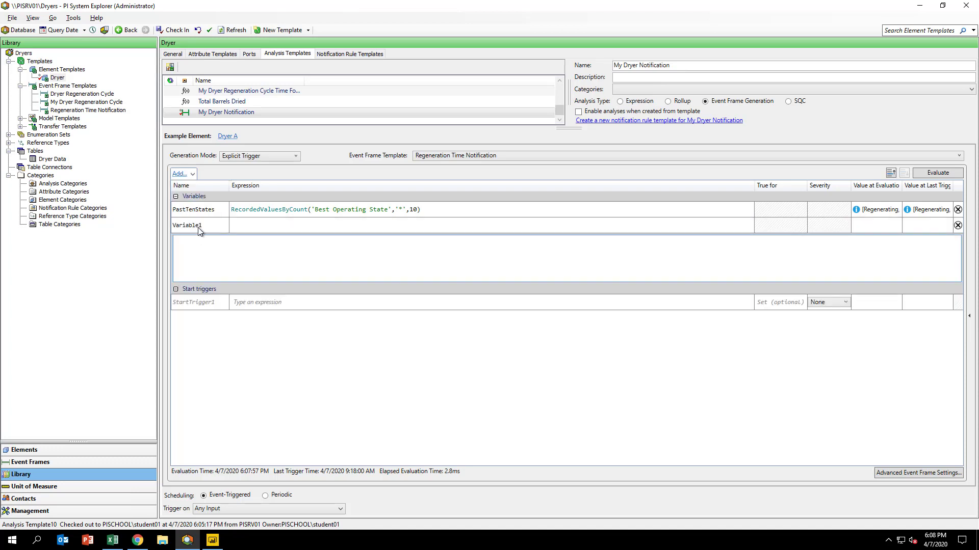
type("Past")
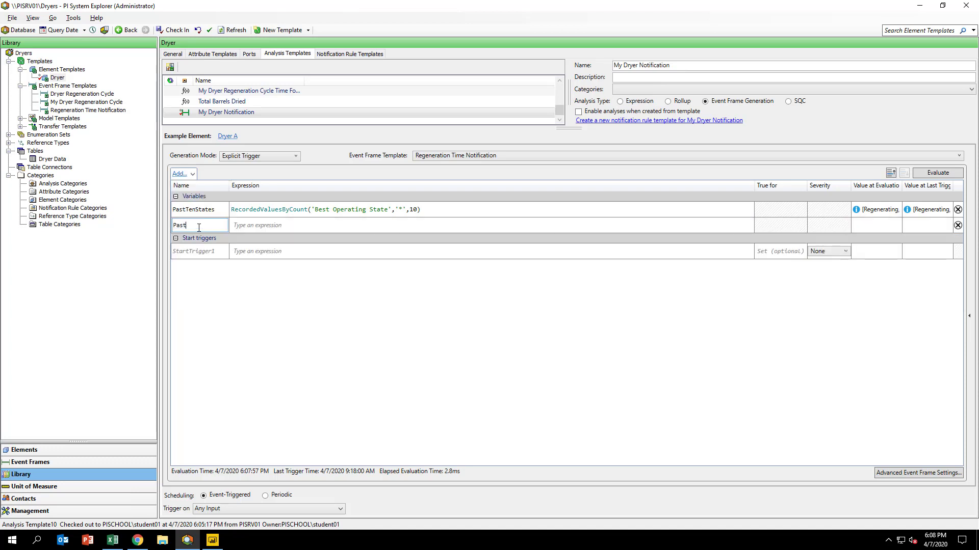
type("DryingStates")
key("Tab")
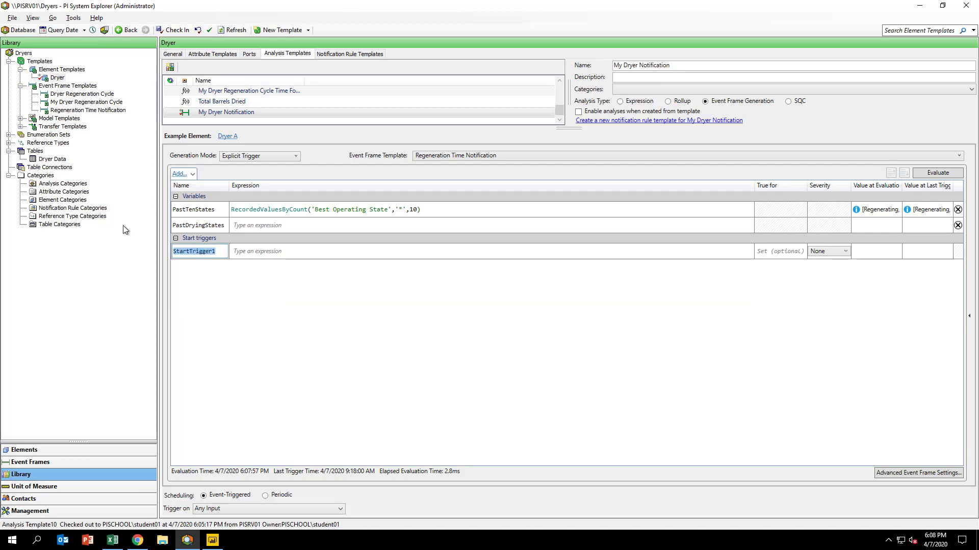
key("shift+Tab")
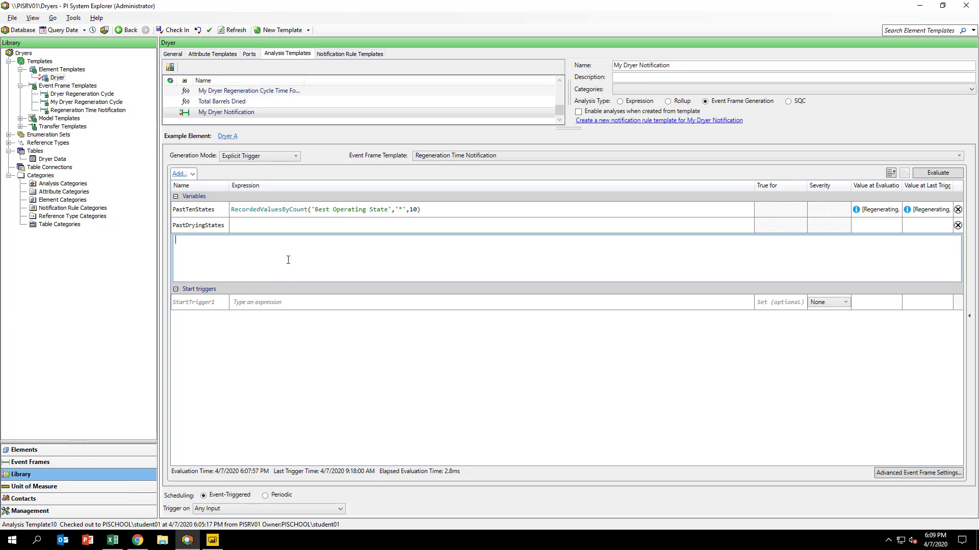
type("FilterData(PastTenStates,$val=\"Drying\")")
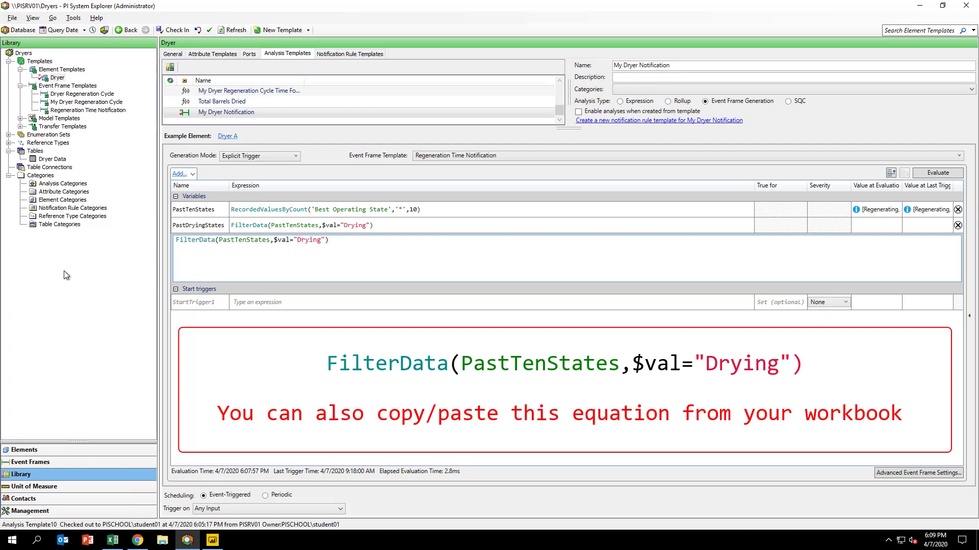
Step: Add variable LastDryingEvent with expression TimeStamp(PastDryingStates[1])
left_click(194, 176)
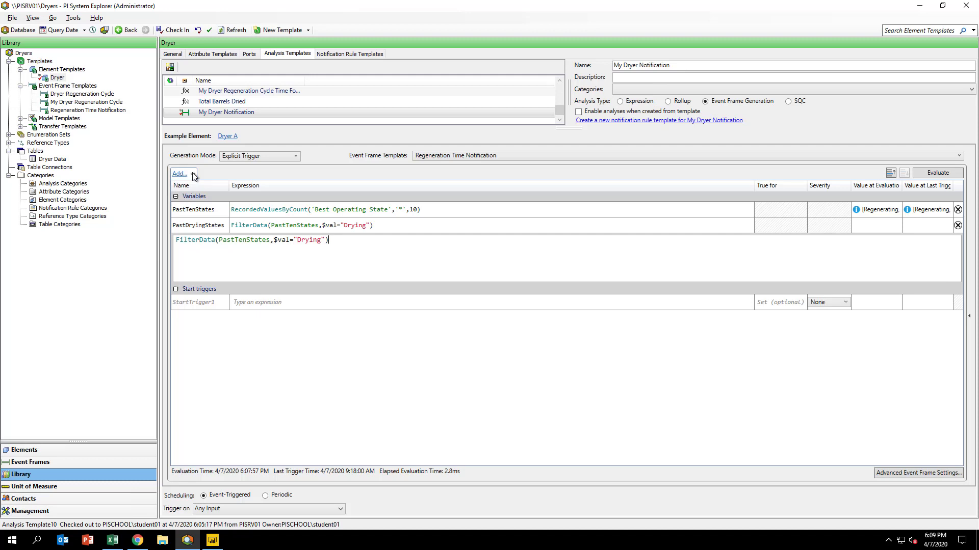
left_click(213, 225)
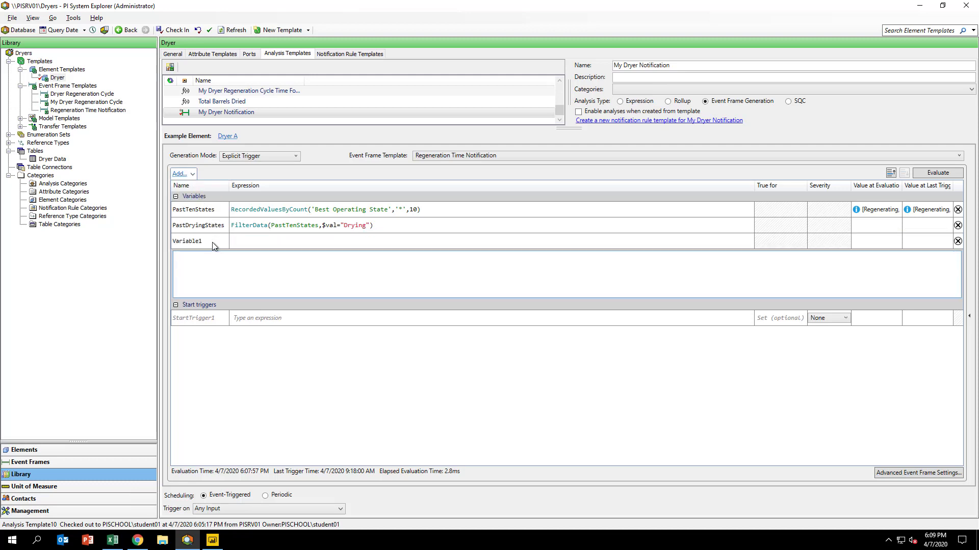
left_click(213, 242)
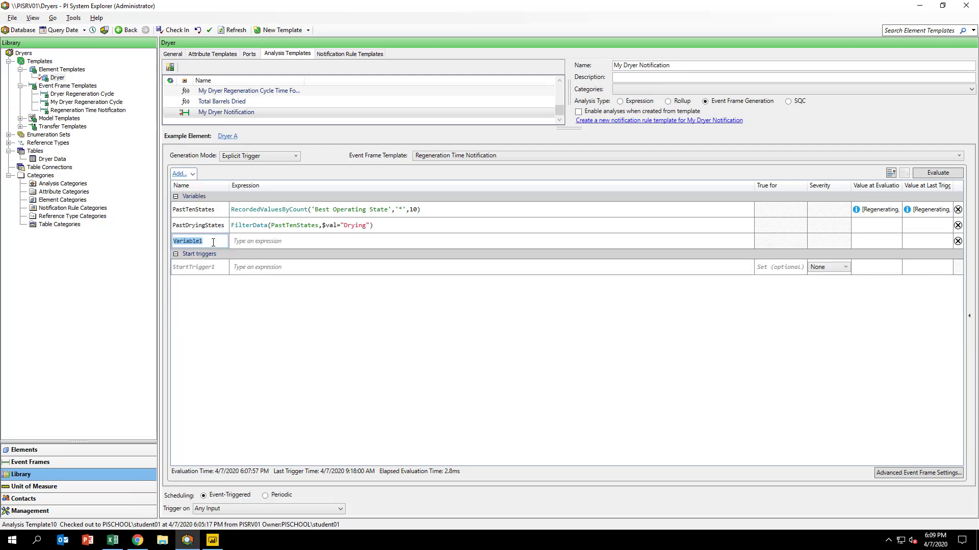
type("LastDryingEvent")
left_click(247, 244)
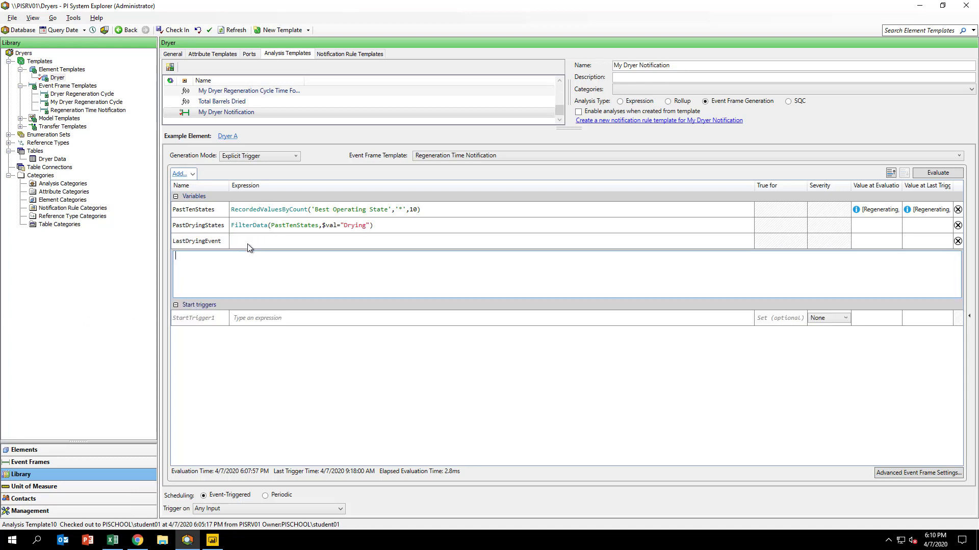
type("TimeStamp(PastDryingStates[1])")
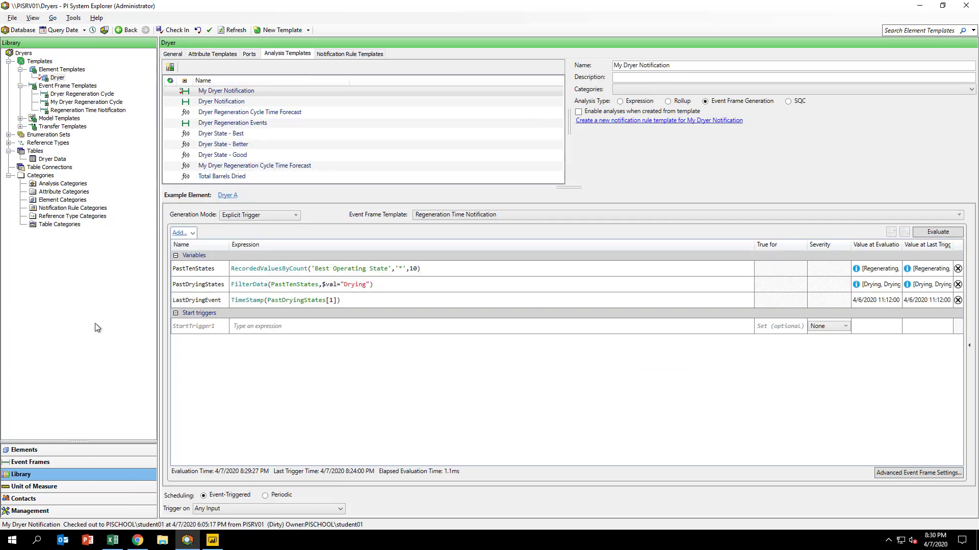
Step: Set StartTrigger1 and a new EndTrigger to 'My Dryer Regeneration Cycle Time Forecast' >= 11
left_click(270, 329)
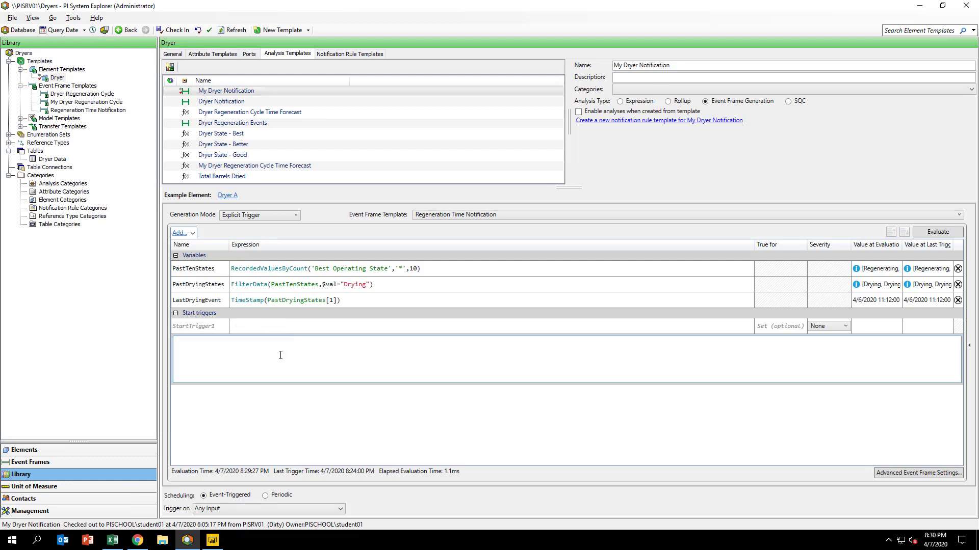
type("'My Dryer Regeneration Cycle Time Forecast' >= 11")
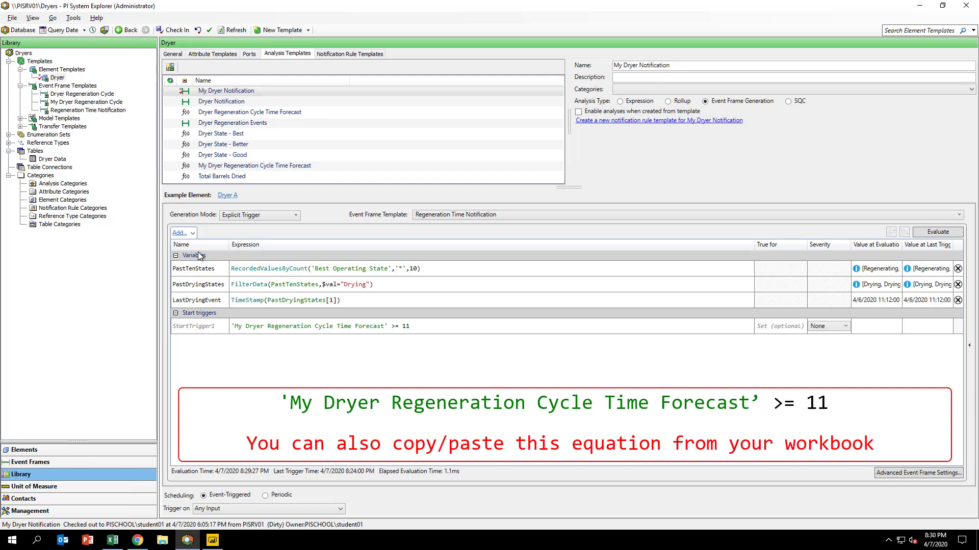
left_click(192, 234)
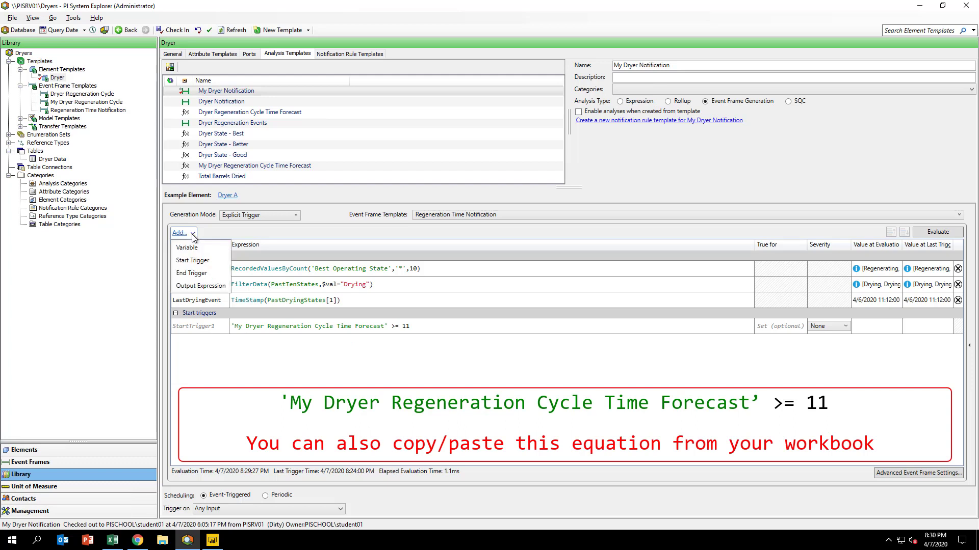
left_click(193, 273)
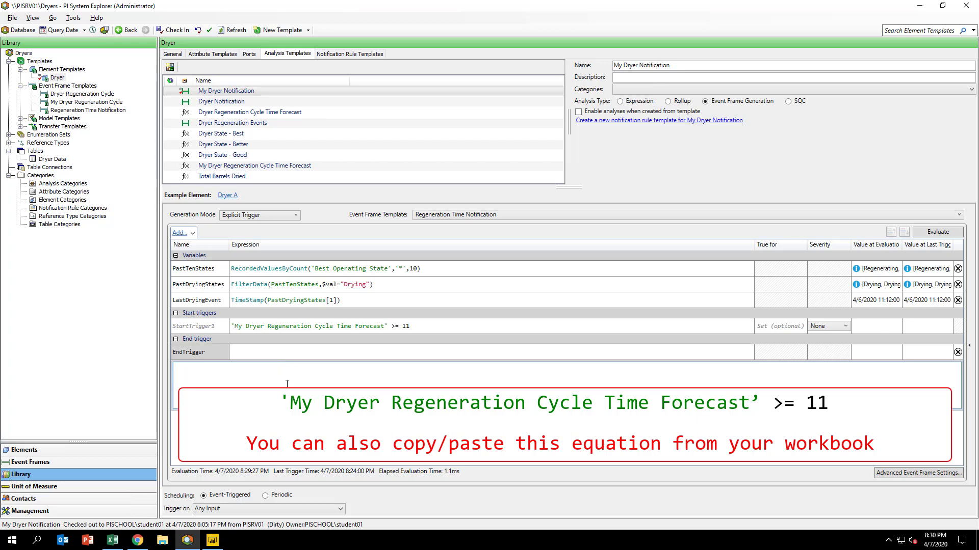
type("'My Dryer Regeneration Cycle Time Forecast' >= 11")
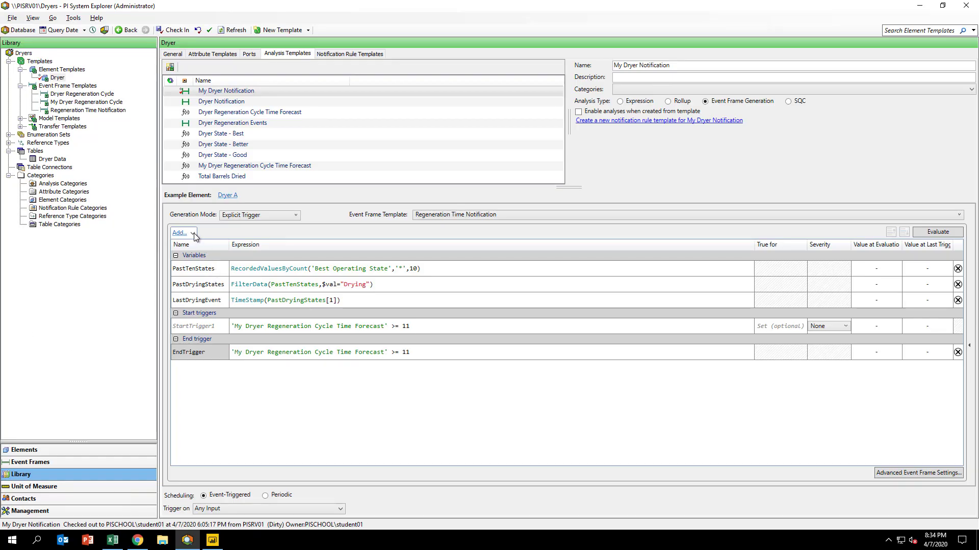
Step: Add output CurrentForecast as TagVal of the forecast at EventFrame("StartTime"), mapped to Forecasted Regeneration Cycle Time
left_click(194, 233)
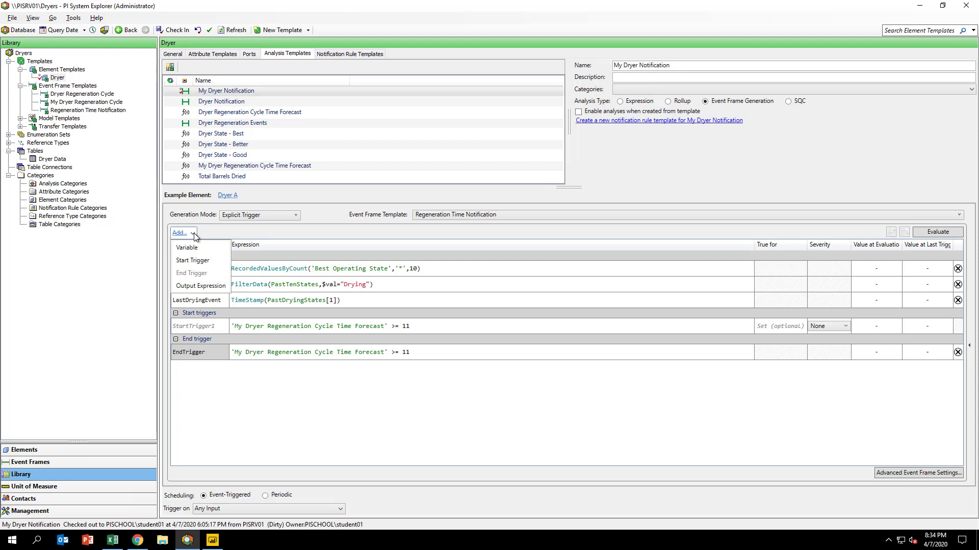
left_click(201, 286)
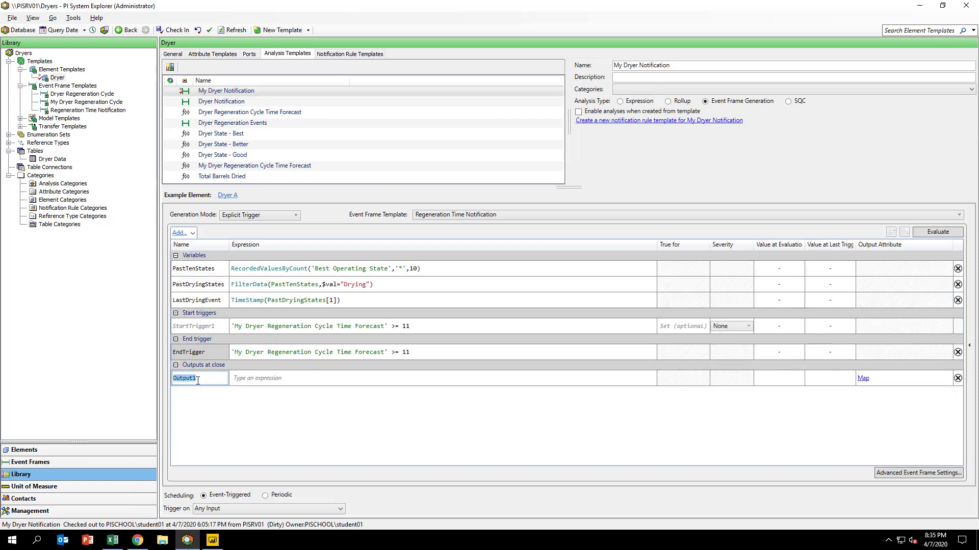
type("CurrentForecast")
left_click(252, 378)
type("TagVal('My Dryer Regeneration Cycle Time Forecast’, EventFrame(\"StartTime\"))")
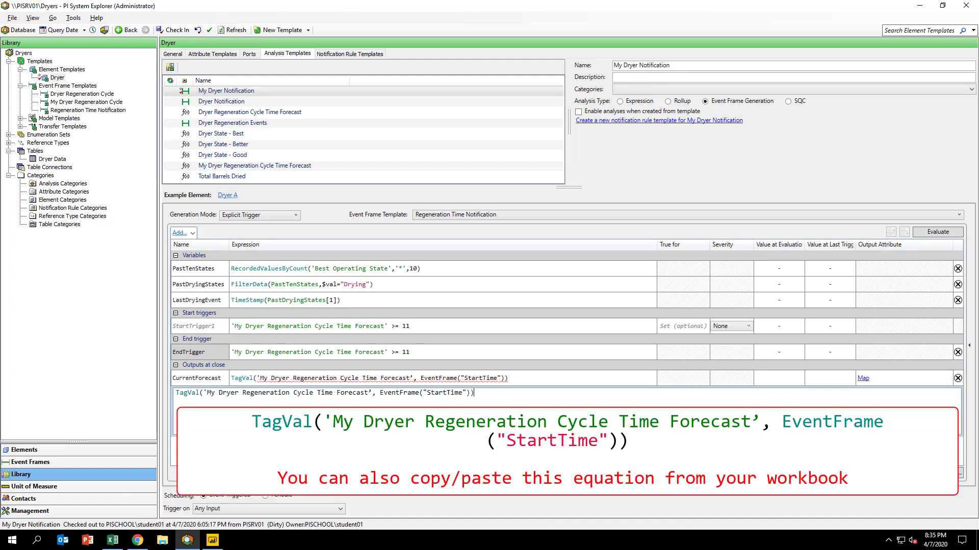
left_click(373, 391)
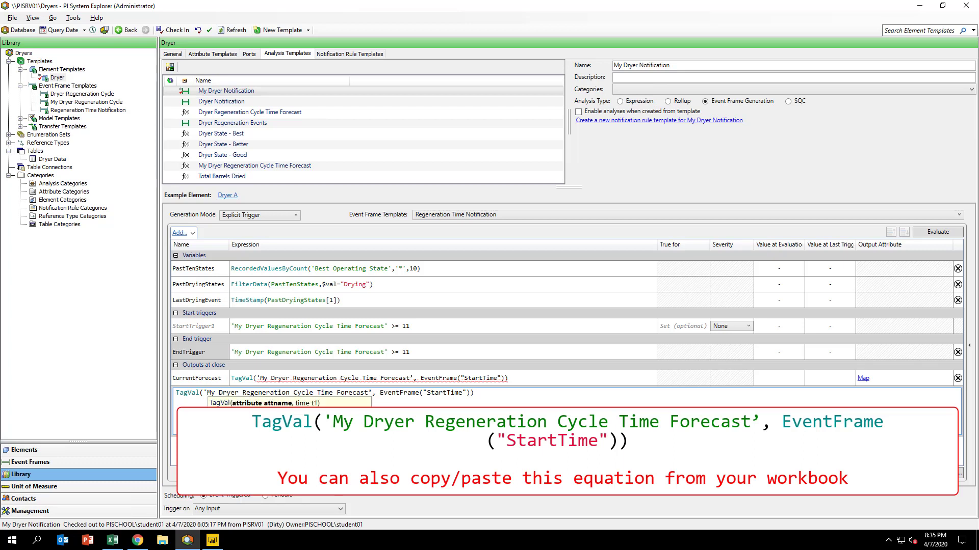
key("BackSpace")
key("BackSpace")
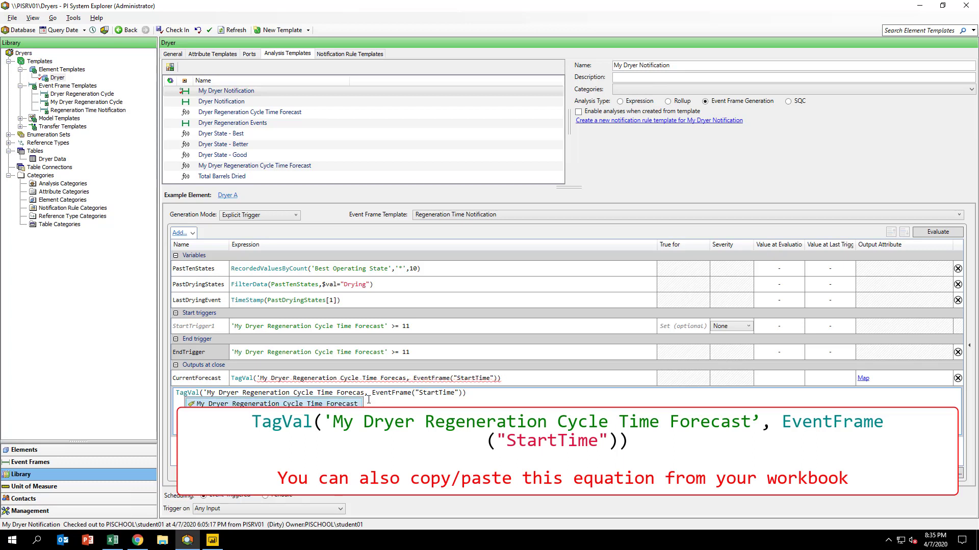
left_click(347, 405)
key("Return")
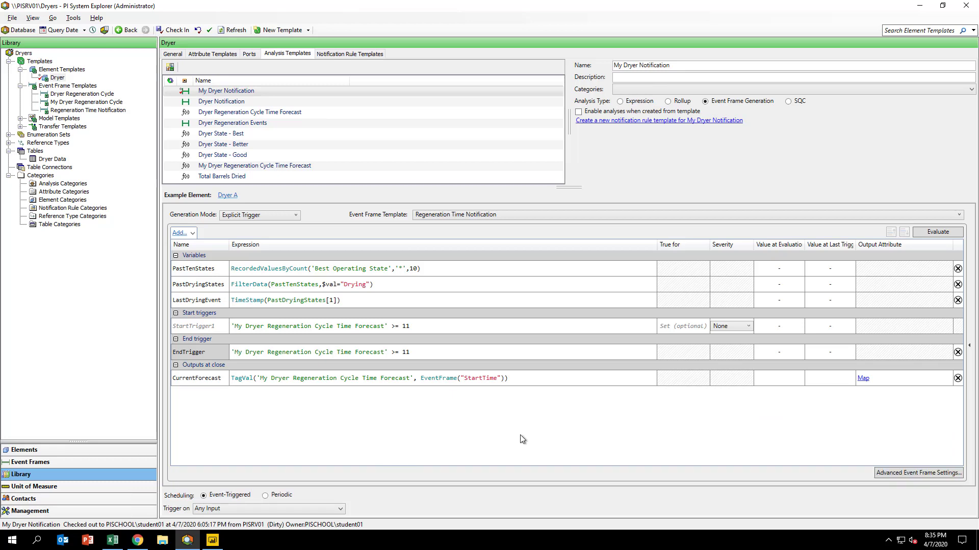
left_click(866, 379)
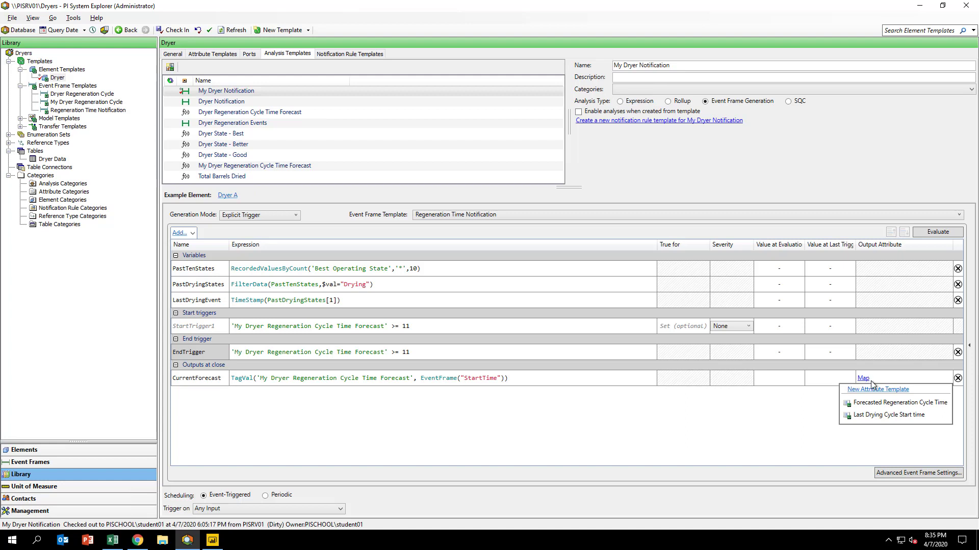
left_click(887, 404)
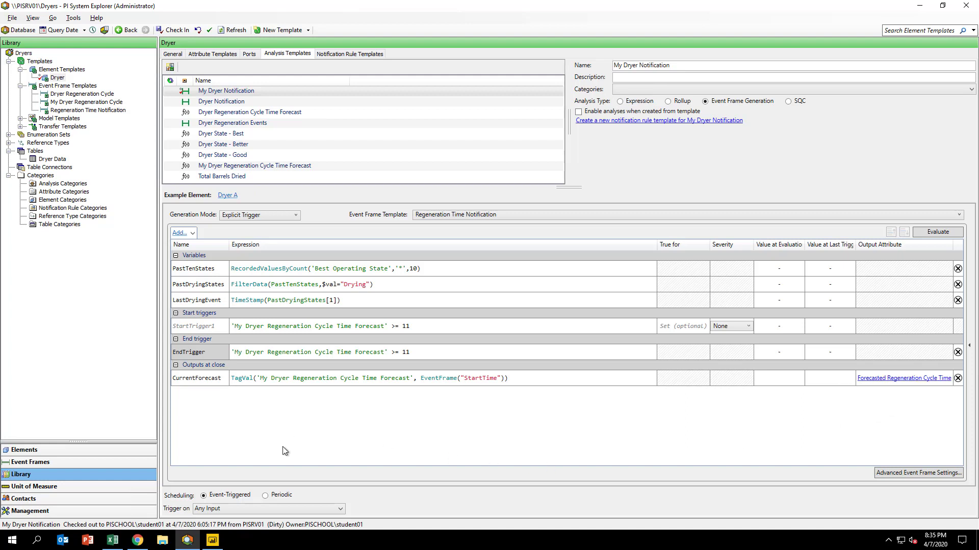
Step: Add output LastDryingCycle with expression LastDryingEvent, mapped to Last Drying Cycle Start time
left_click(193, 235)
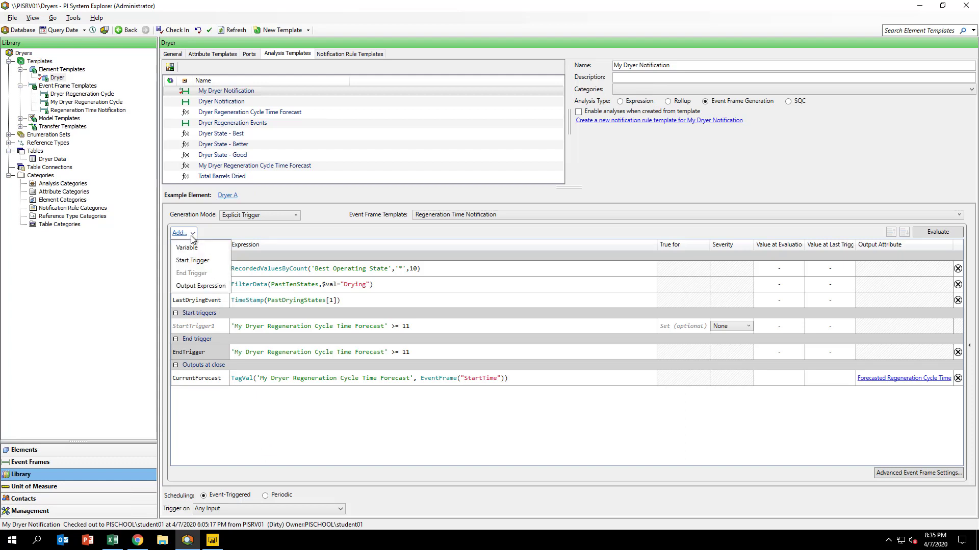
left_click(198, 286)
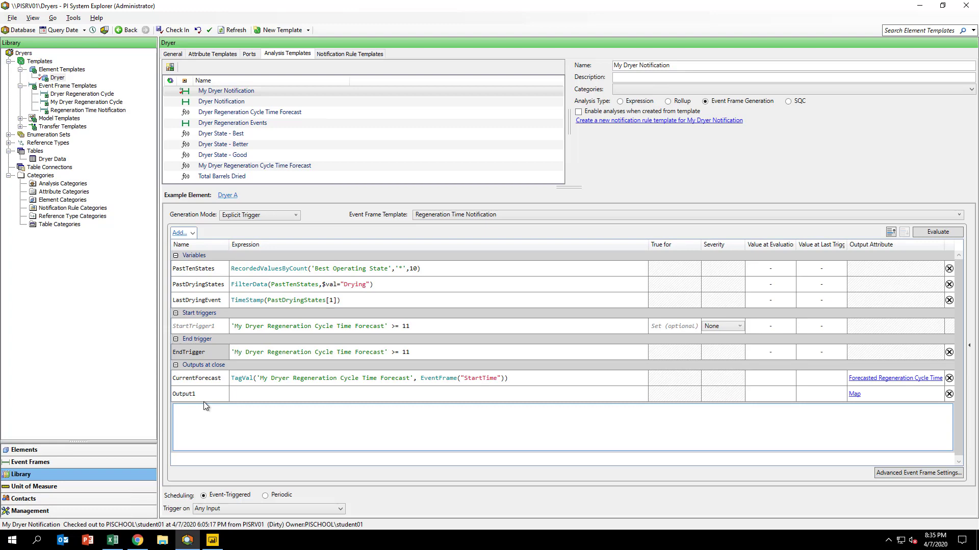
left_click(204, 393)
type("L")
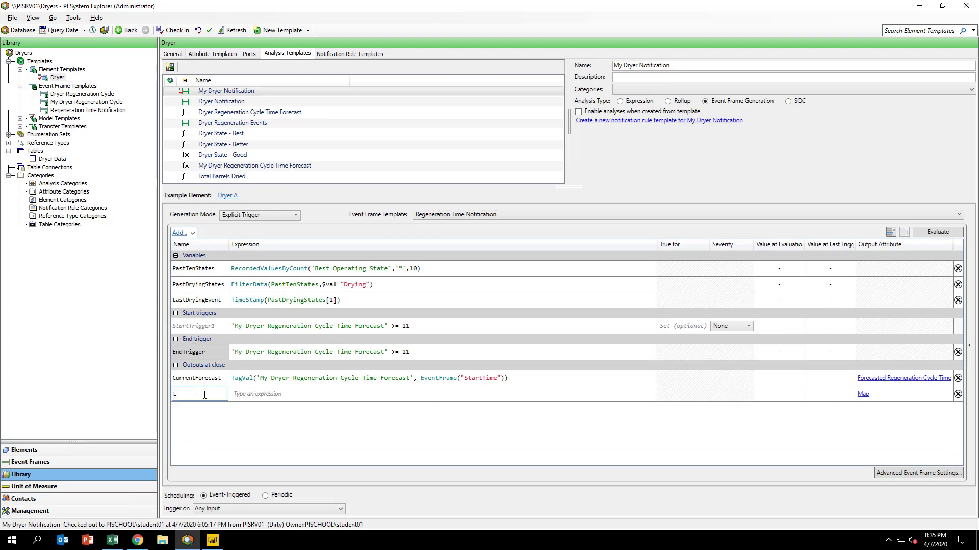
type("astDryingCycle")
left_click(272, 393)
type("Las")
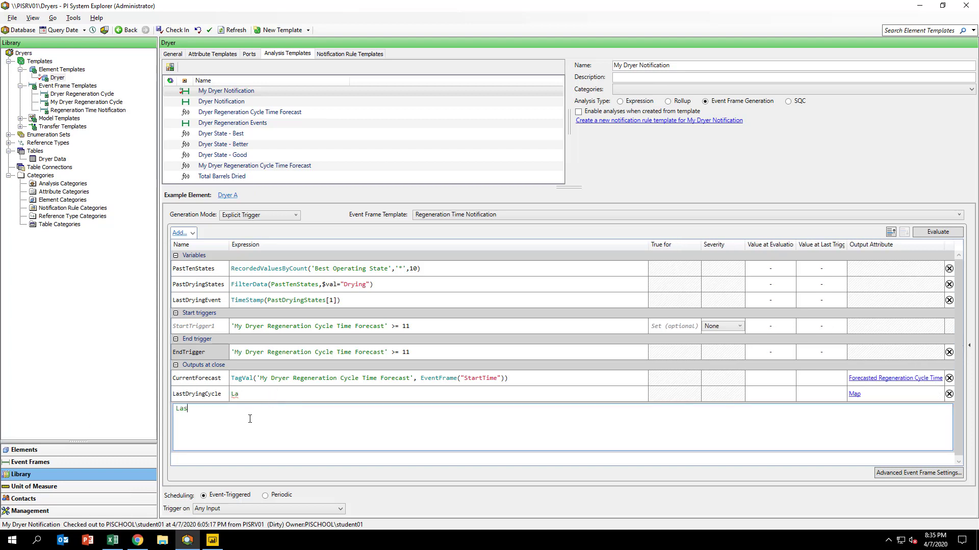
type("tDryingEvent")
key("Return")
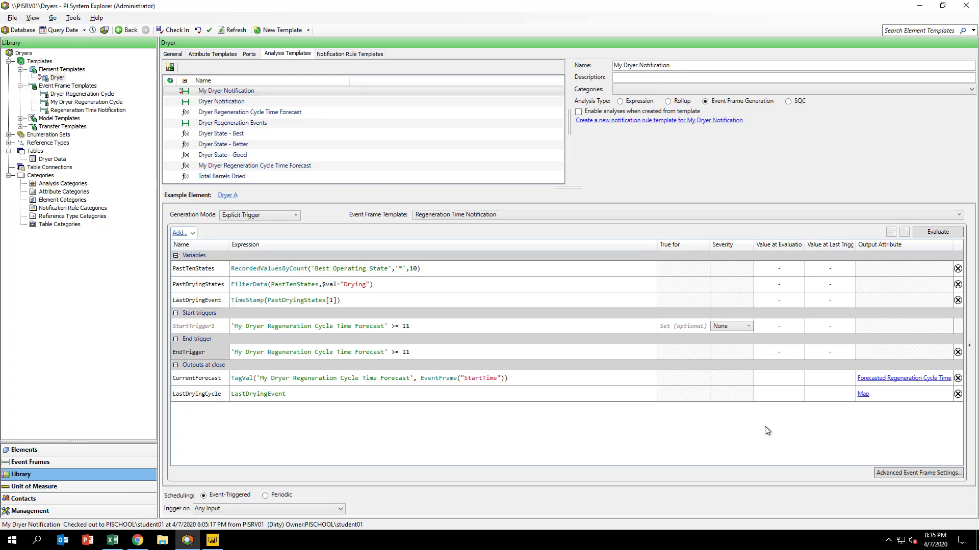
left_click(864, 396)
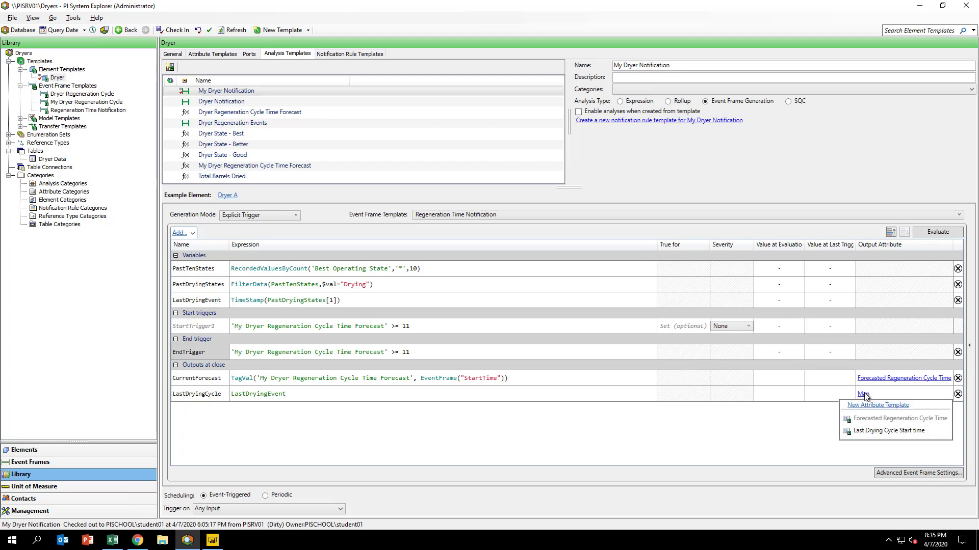
left_click(882, 433)
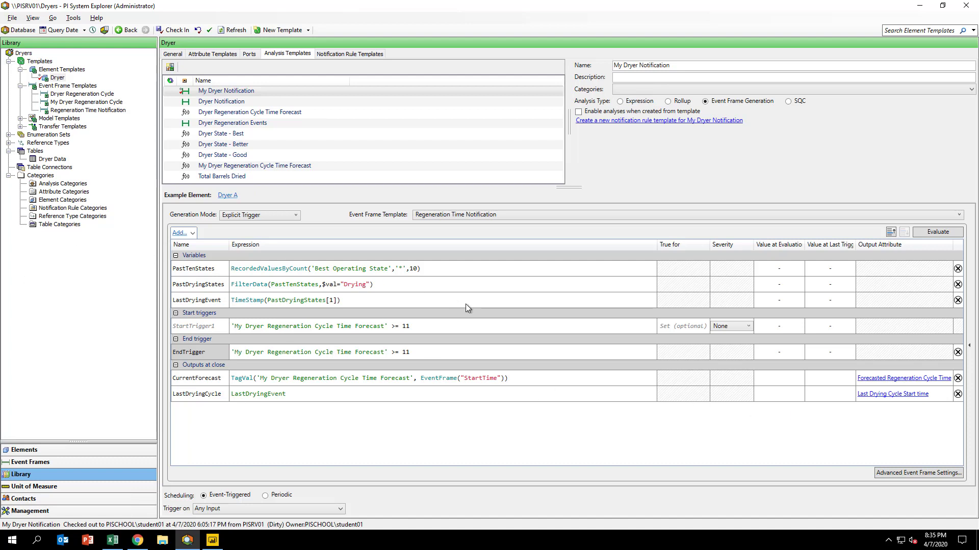
Step: Evaluate My Dryer Notification on Dryer A (LastDryingCycle 4/6/2020 11:12:00, triggers False), then check in
left_click(934, 230)
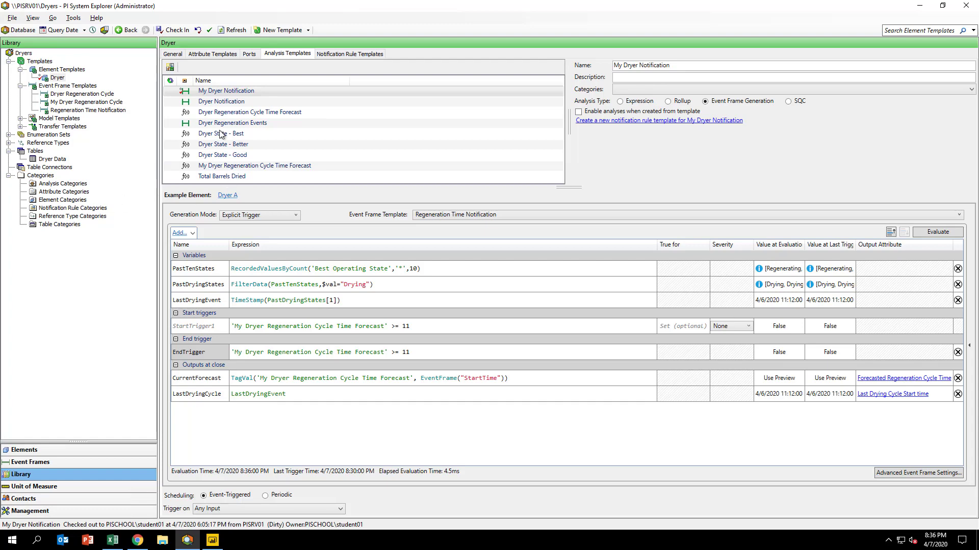
left_click(183, 29)
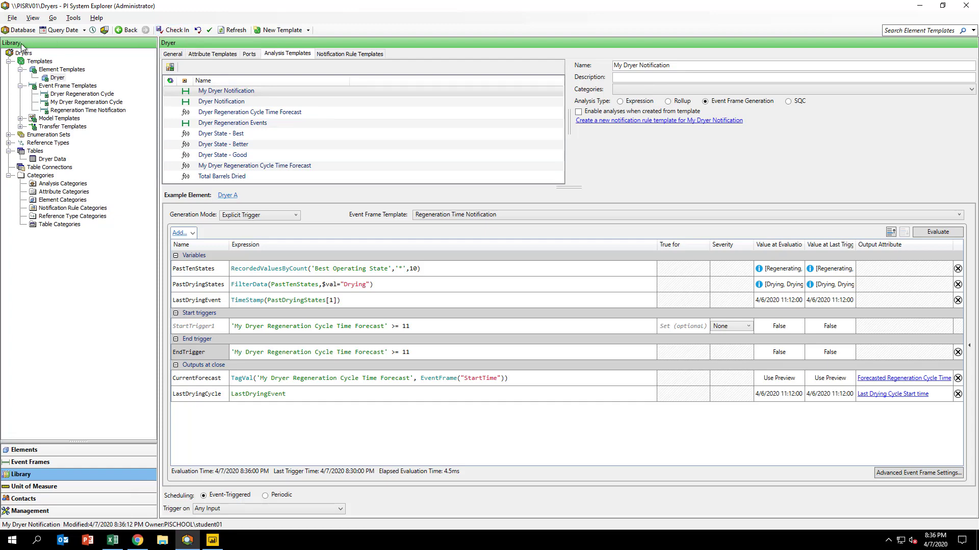
Step: In Management, select the Dryer A and Dryer B My Dryer Notification rows and enable them
left_click(60, 509)
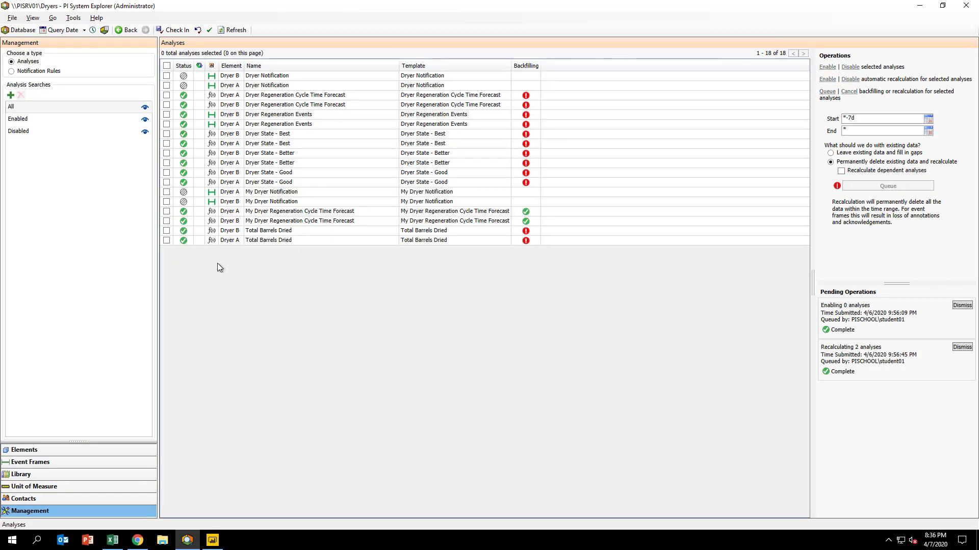
left_click(167, 192)
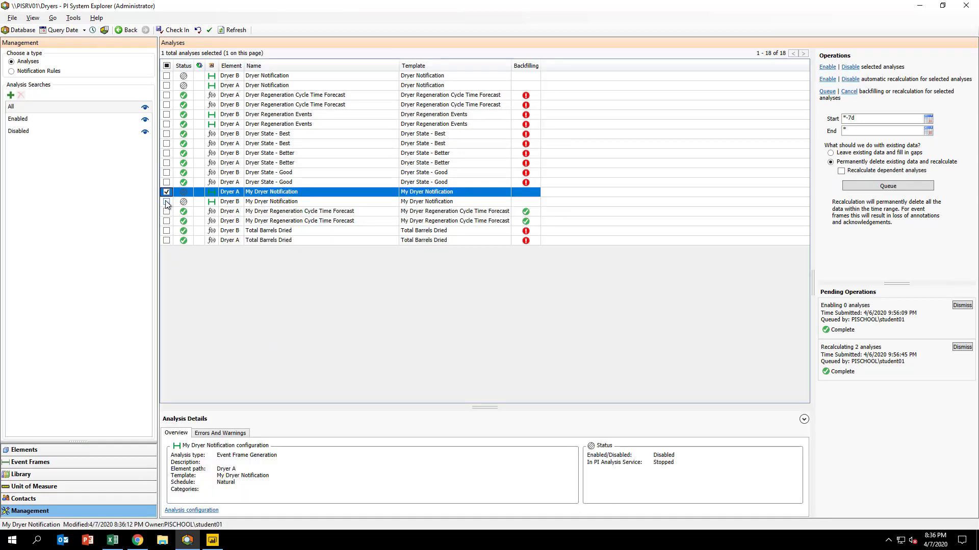
left_click(167, 202)
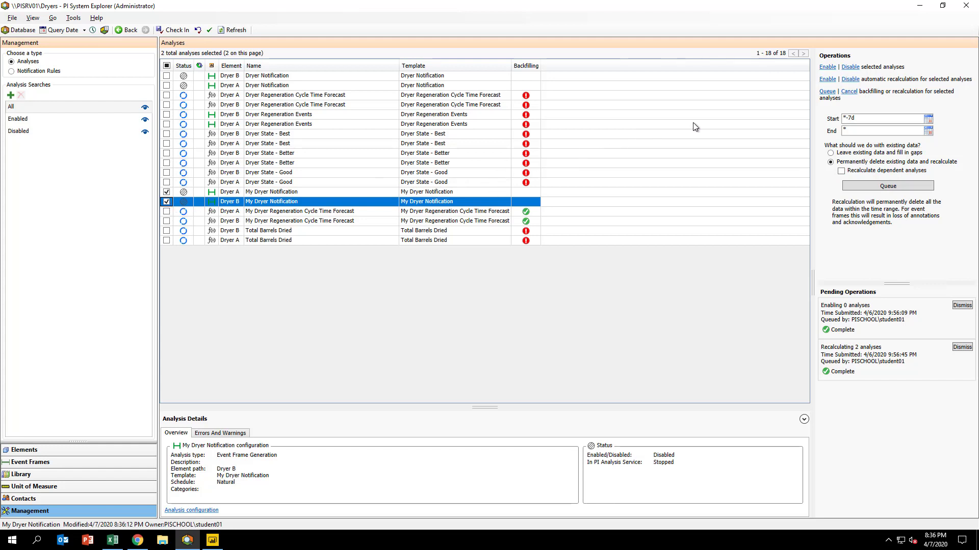
left_click(832, 68)
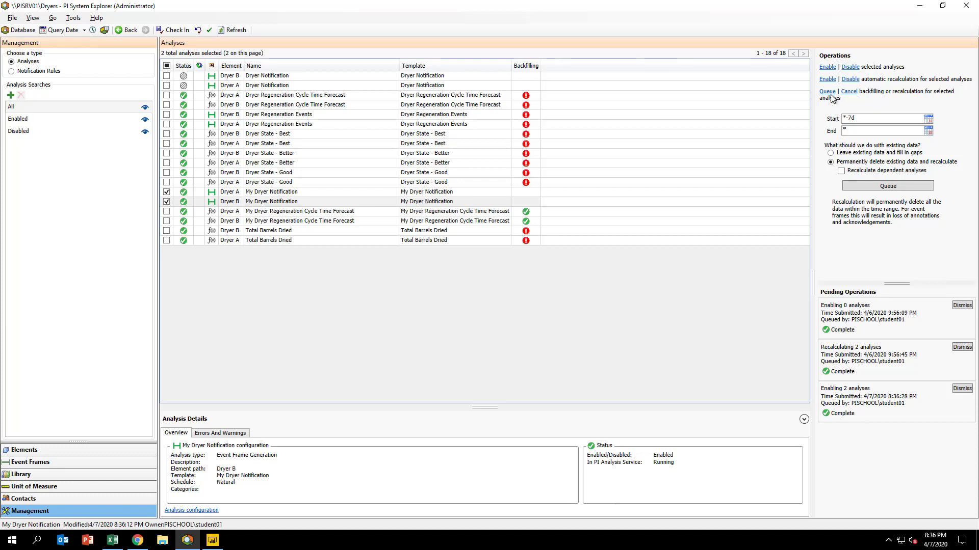
Step: Queue a backfill of both My Dryer Notification analyses from *-7d to *
left_click(829, 94)
left_click(828, 92)
left_click(900, 187)
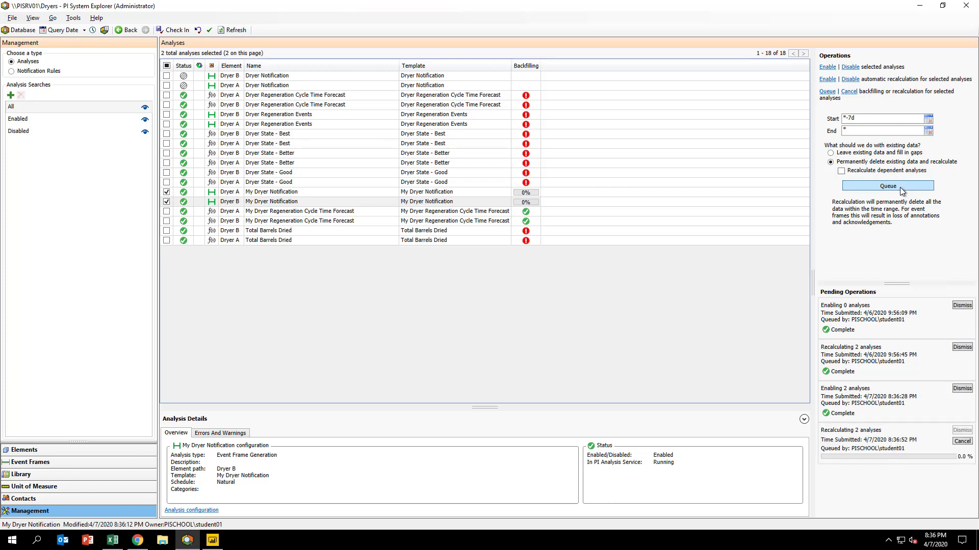